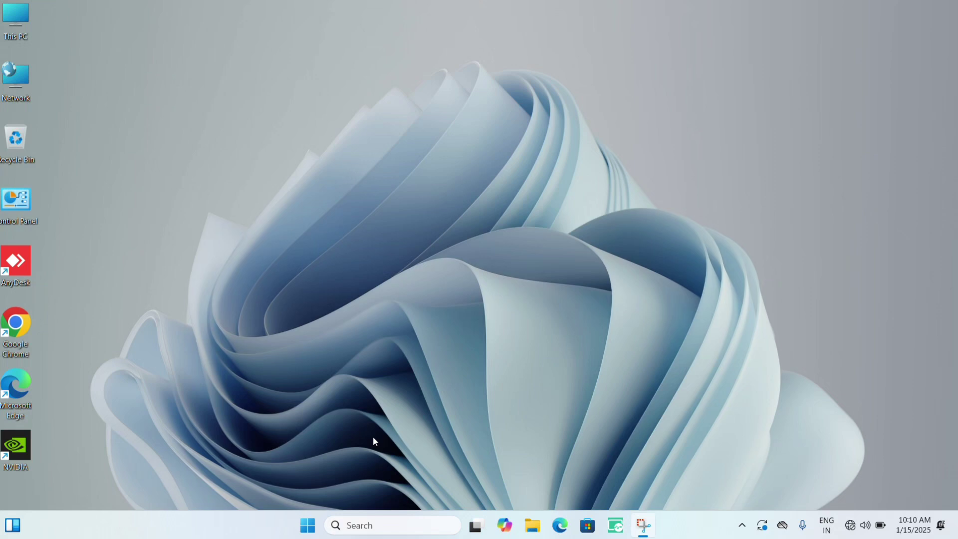
Check the GTX 1650 performance statistics under System > Performance in NVIDIA App, then close it
double_click(13, 443)
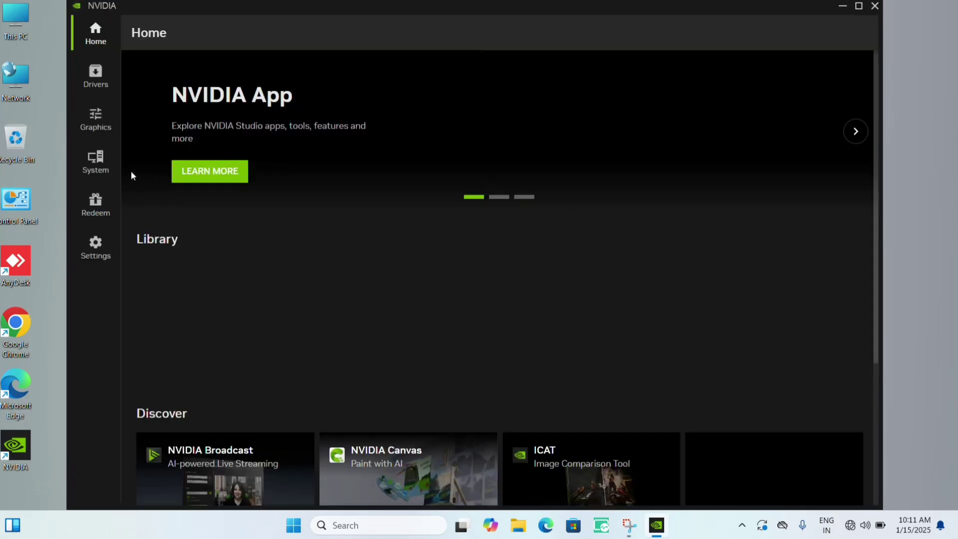
click(93, 162)
click(260, 70)
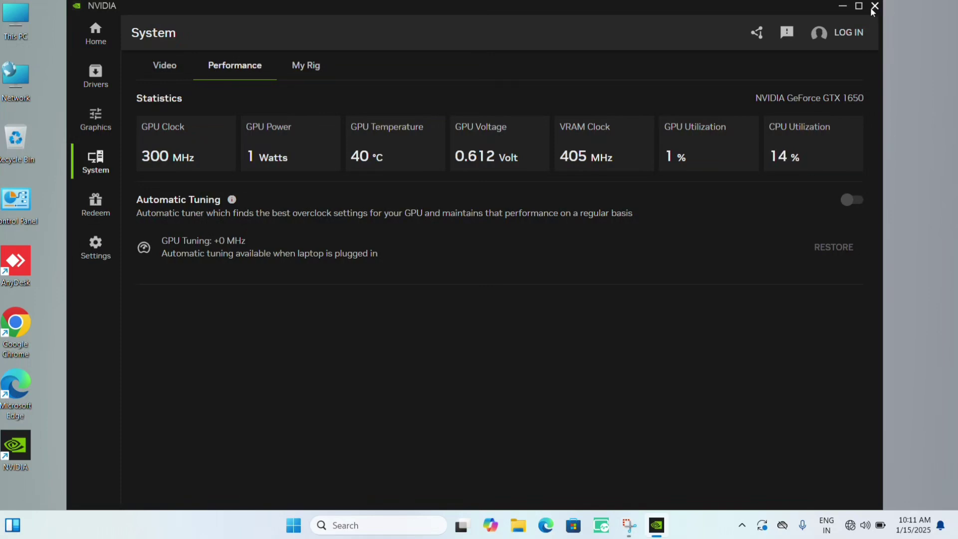
click(873, 7)
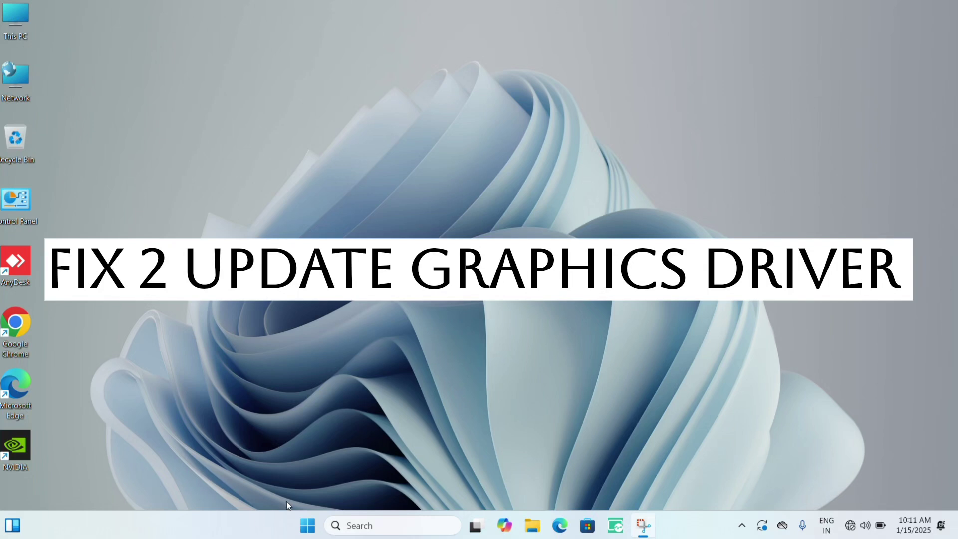
Search automatically for an Intel UHD Graphics 630 driver update from Device Manager's Display adapters
click(346, 528)
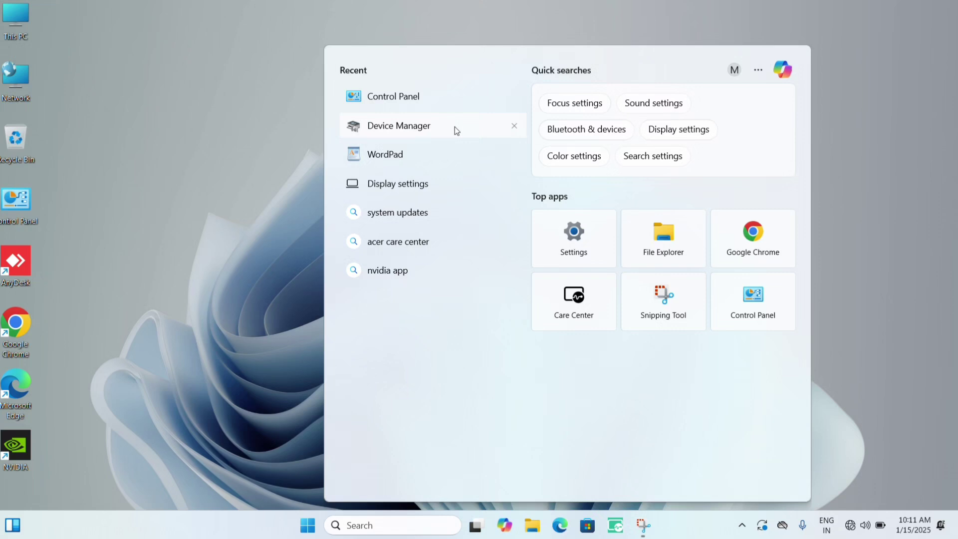
click(454, 127)
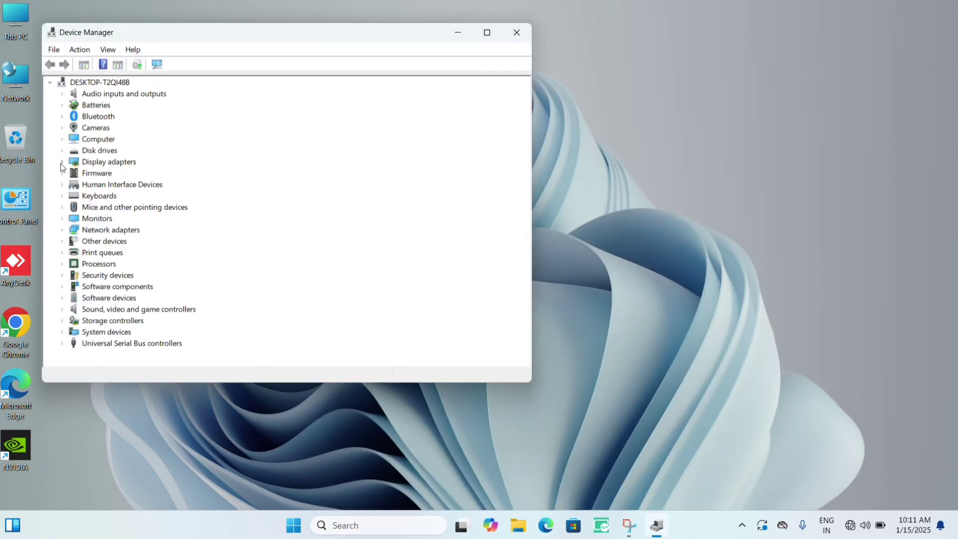
click(62, 163)
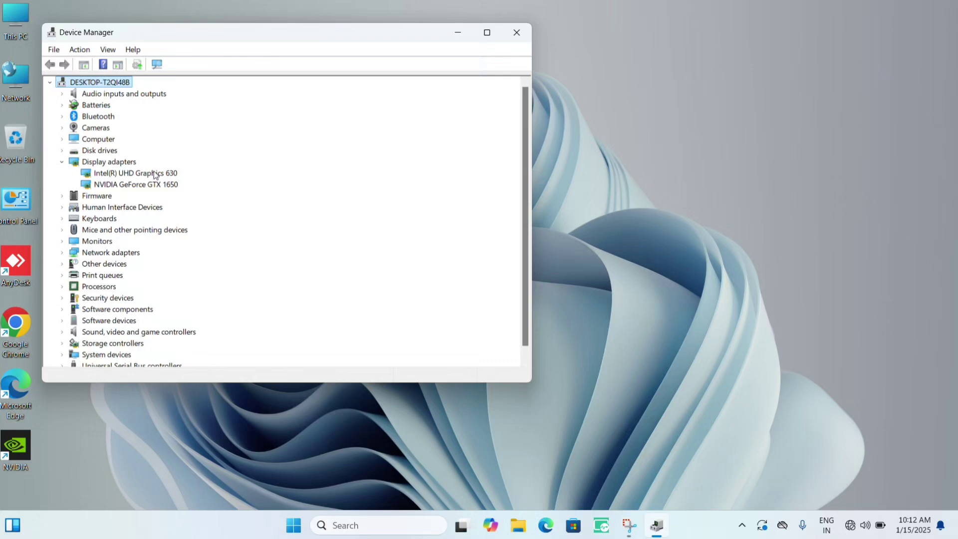
right_click(153, 174)
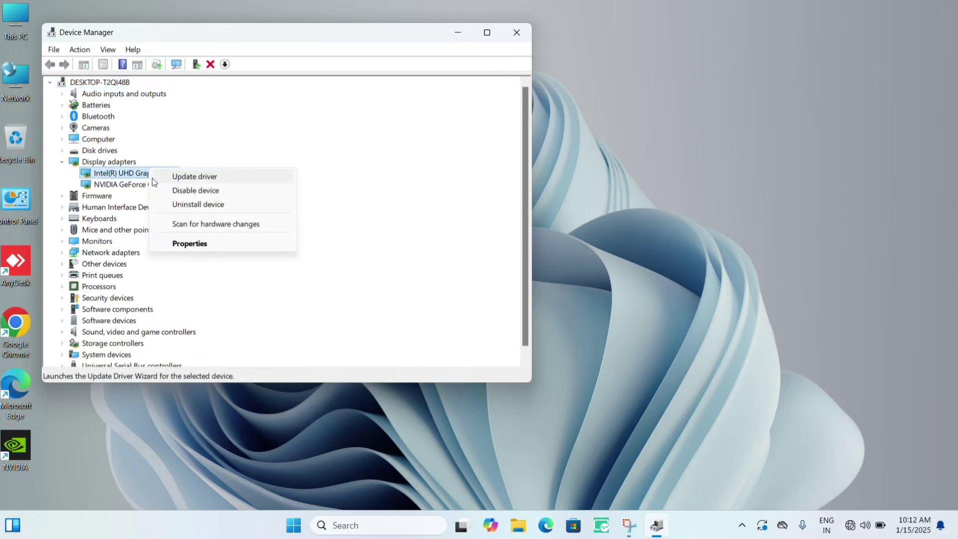
click(217, 176)
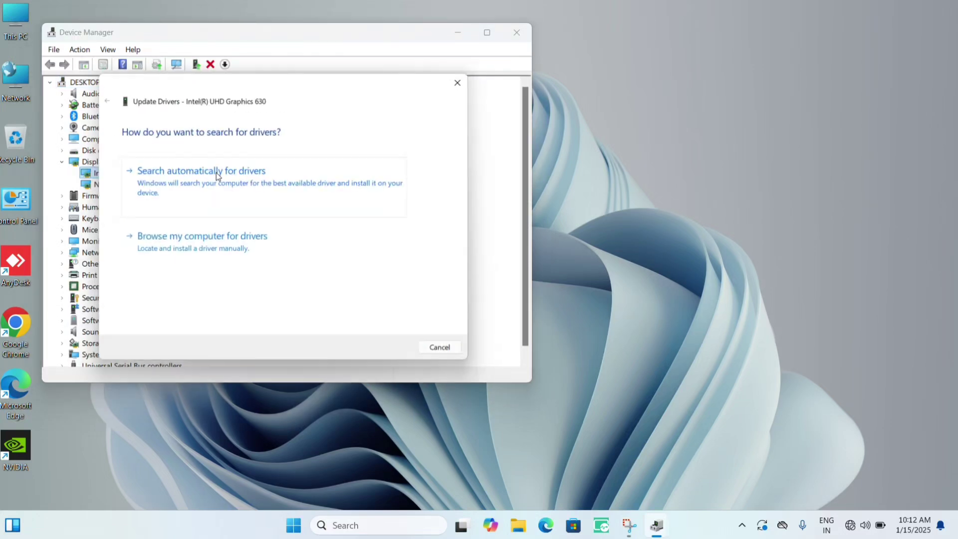
click(218, 168)
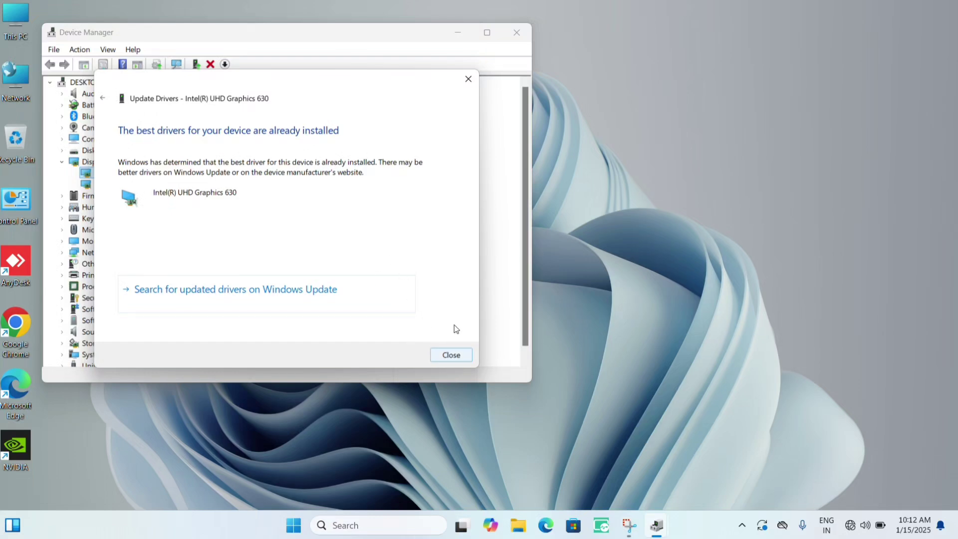
Dismiss the driver update results and check the NVIDIA GeForce GTX 1650 properties
click(459, 355)
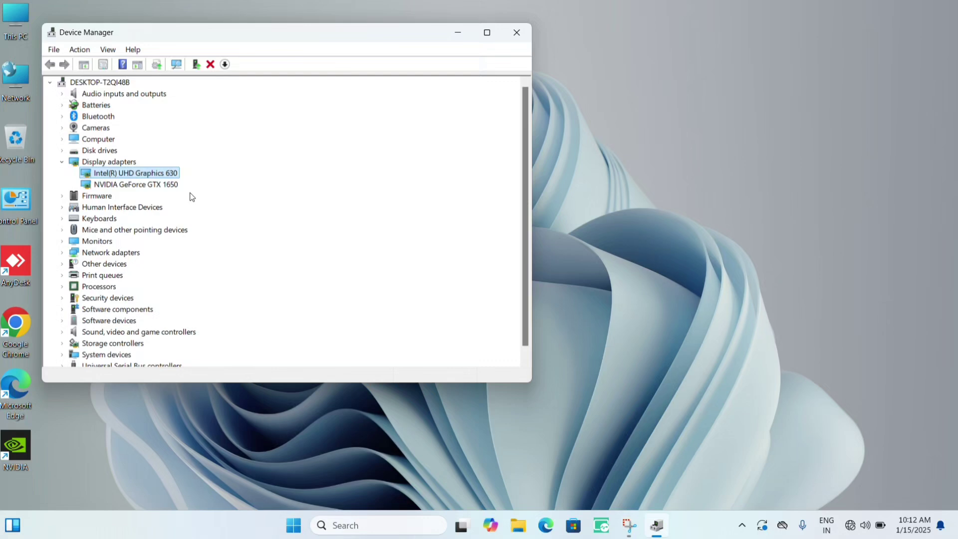
double_click(169, 185)
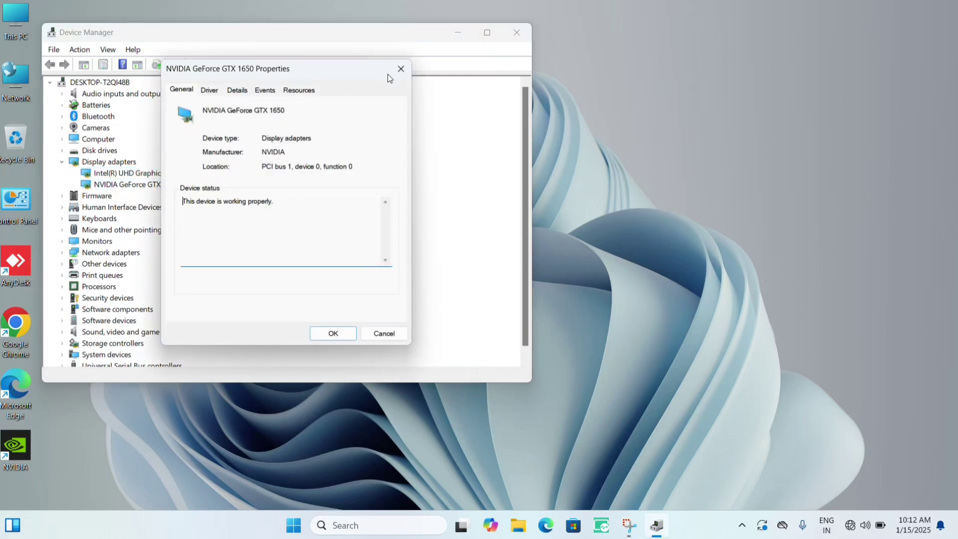
click(398, 70)
Bring up the GTX 1650's options, dismiss them, then bring up the Intel UHD Graphics 630's options
right_click(152, 187)
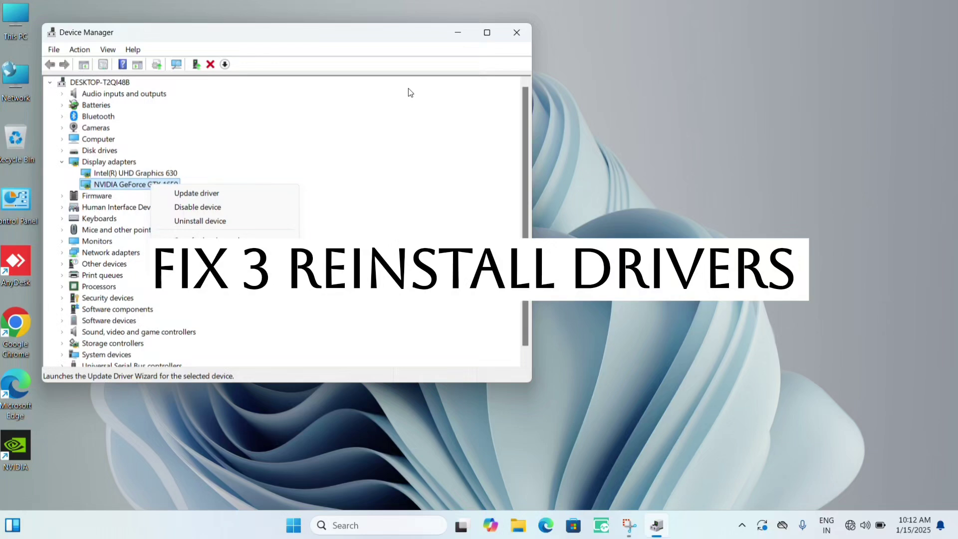
click(382, 123)
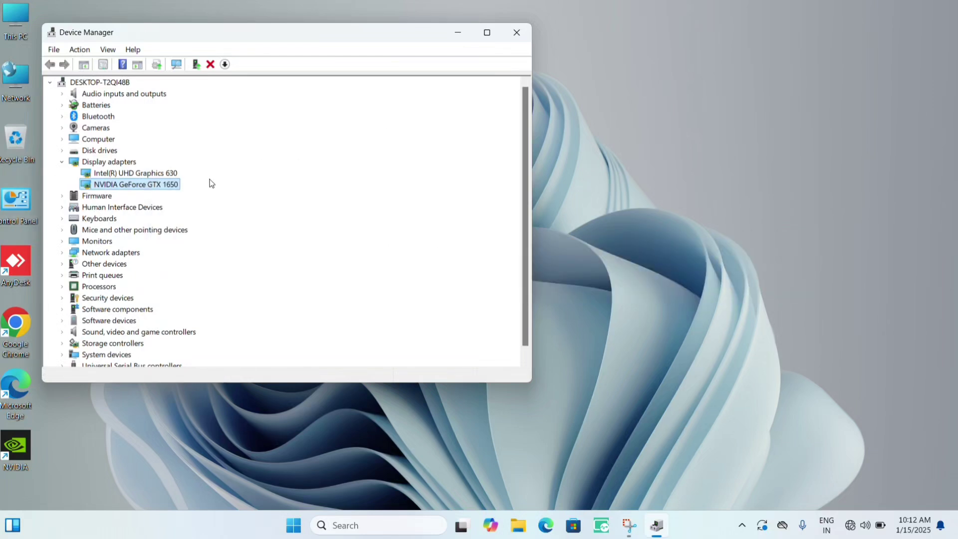
right_click(160, 174)
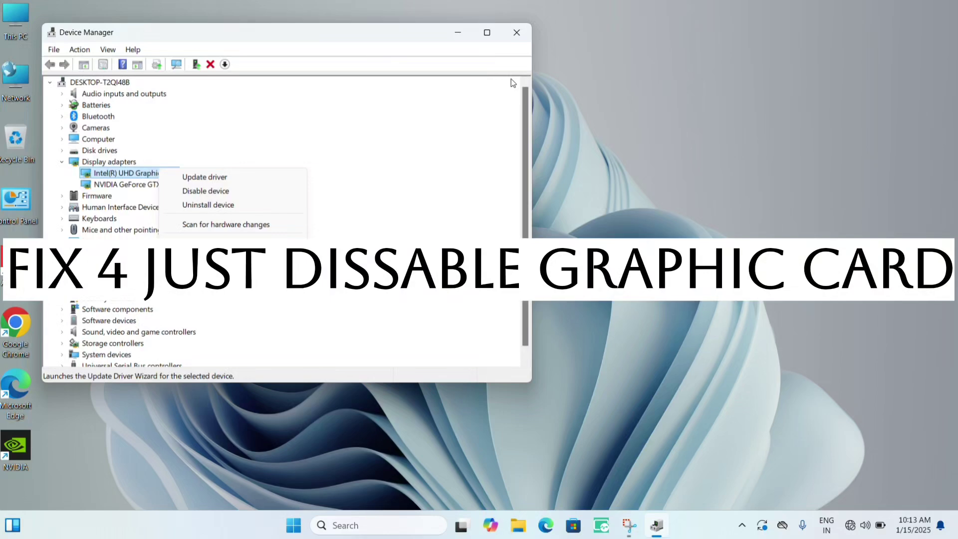
Dismiss the Intel UHD Graphics 630 context menu without changes and double-click Device Manager's title bar
click(231, 32)
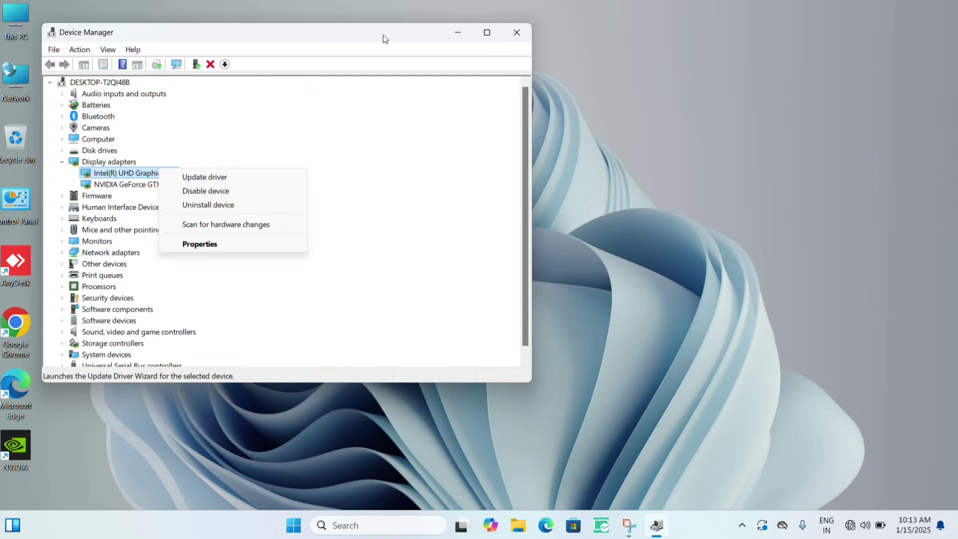
click(230, 36)
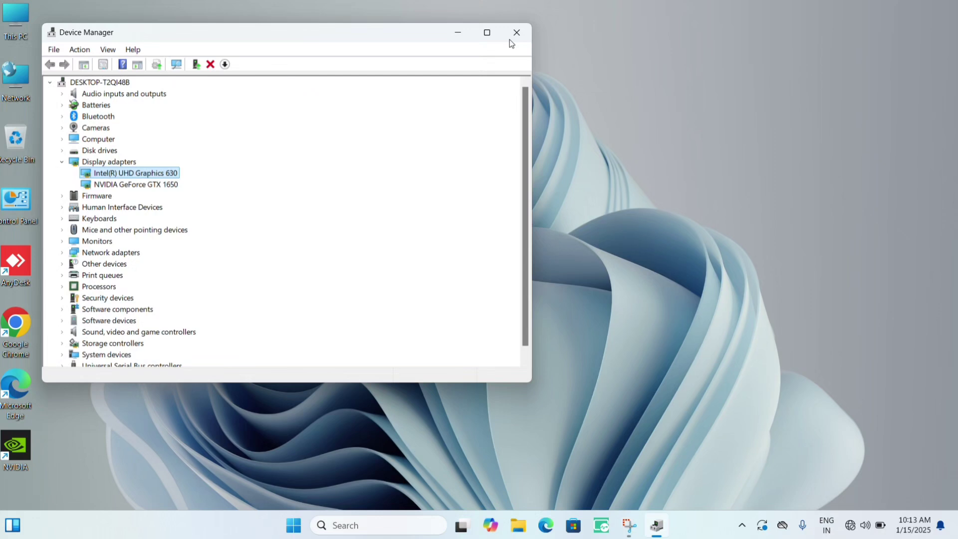
double_click(372, 38)
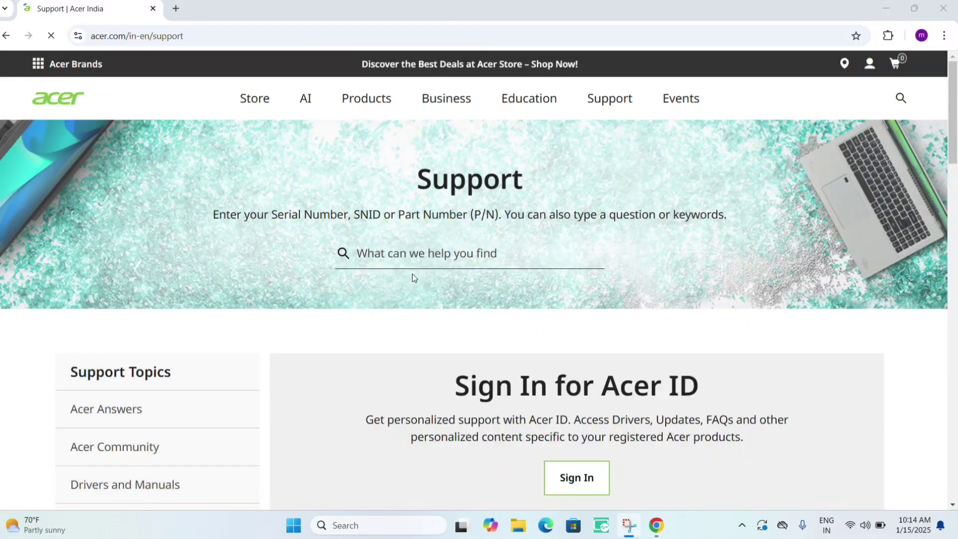
scroll(413, 275, down, 2)
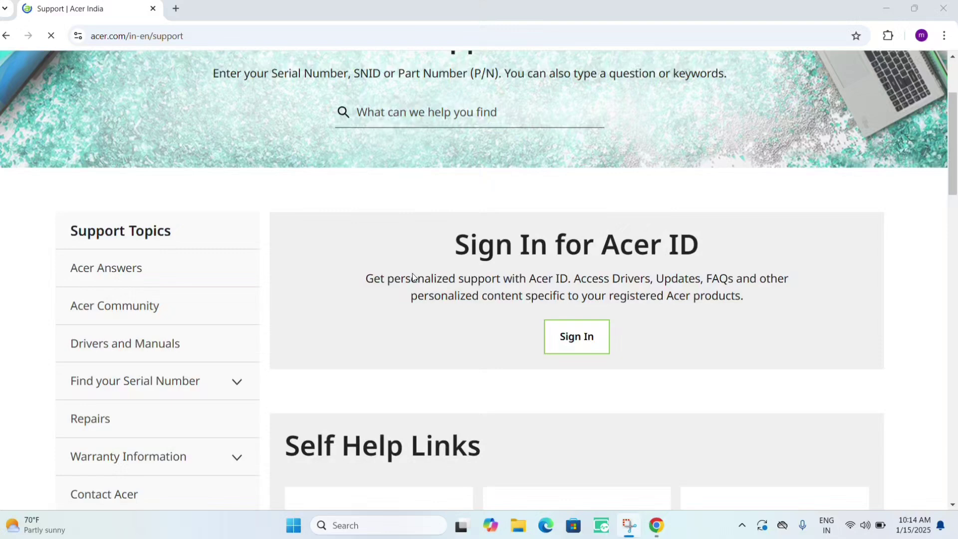
scroll(413, 277, down, 2)
scroll(412, 276, down, 2)
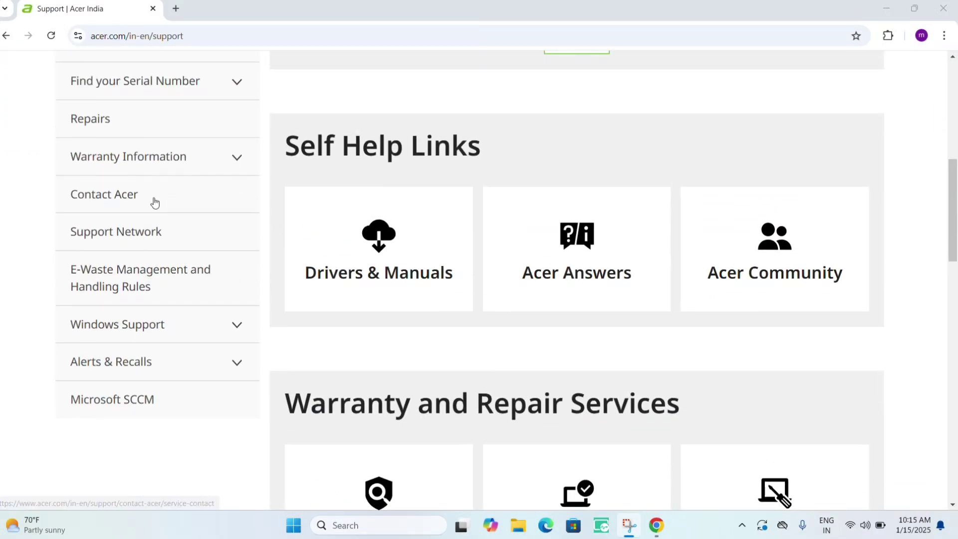
Go to Contact Acer under Support Topics on the Acer support site
click(153, 201)
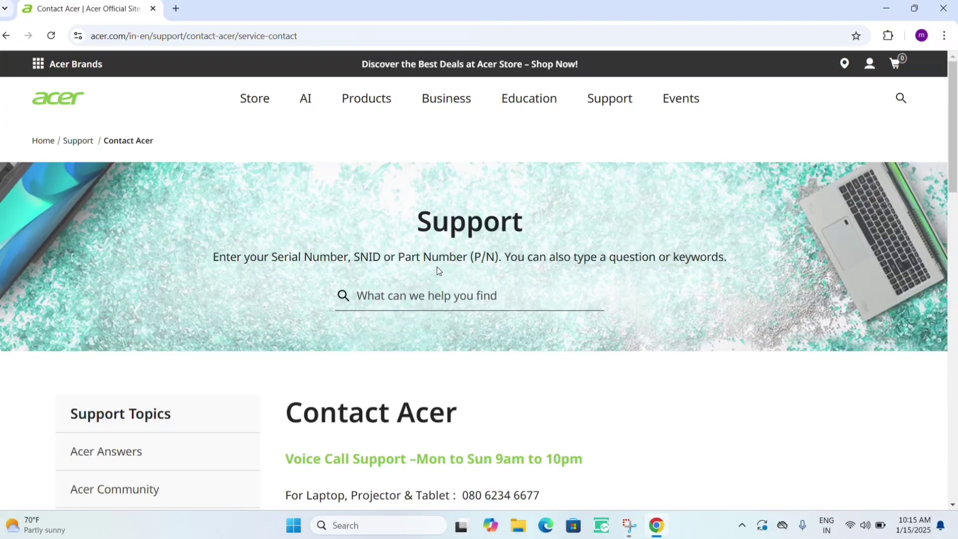
scroll(438, 271, down, 4)
scroll(437, 267, down, 2)
scroll(437, 266, down, 1)
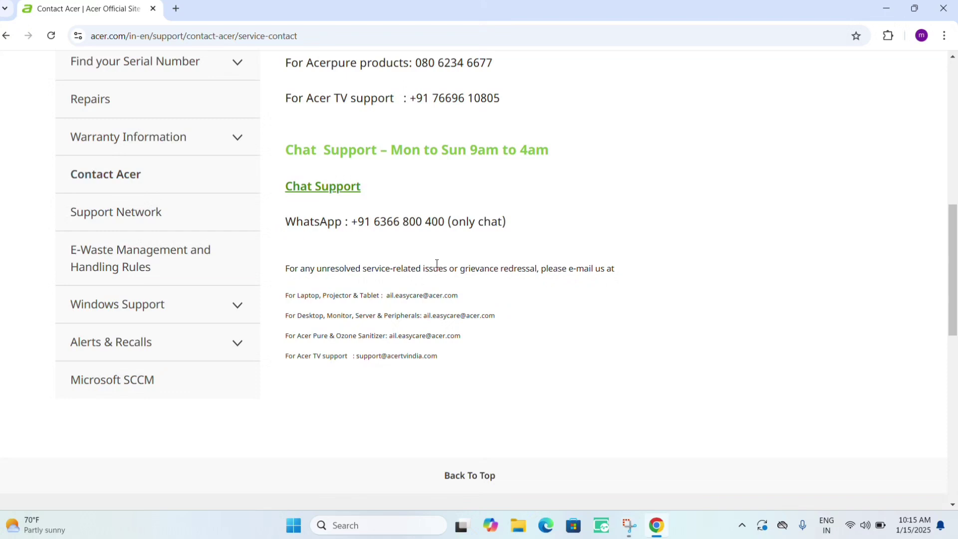
scroll(436, 264, up, 3)
scroll(437, 263, up, 1)
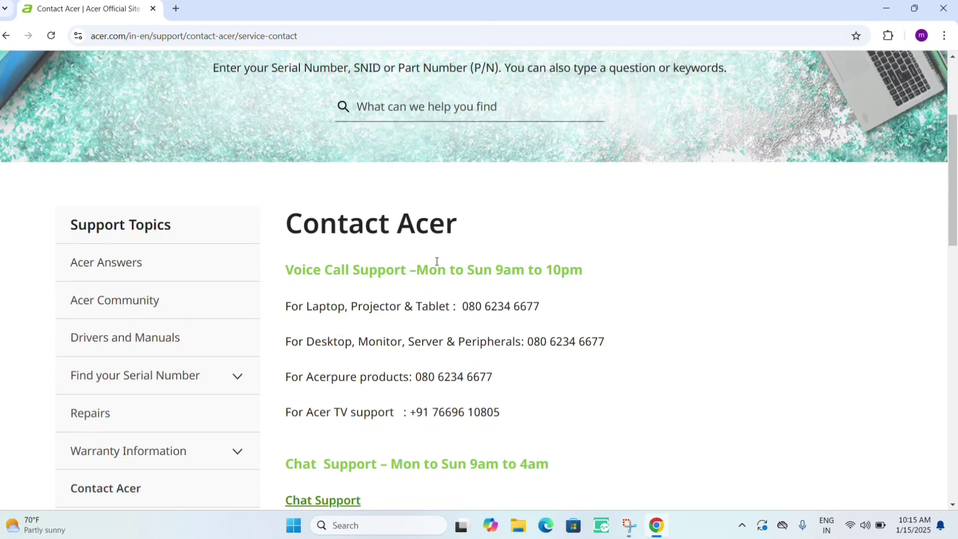